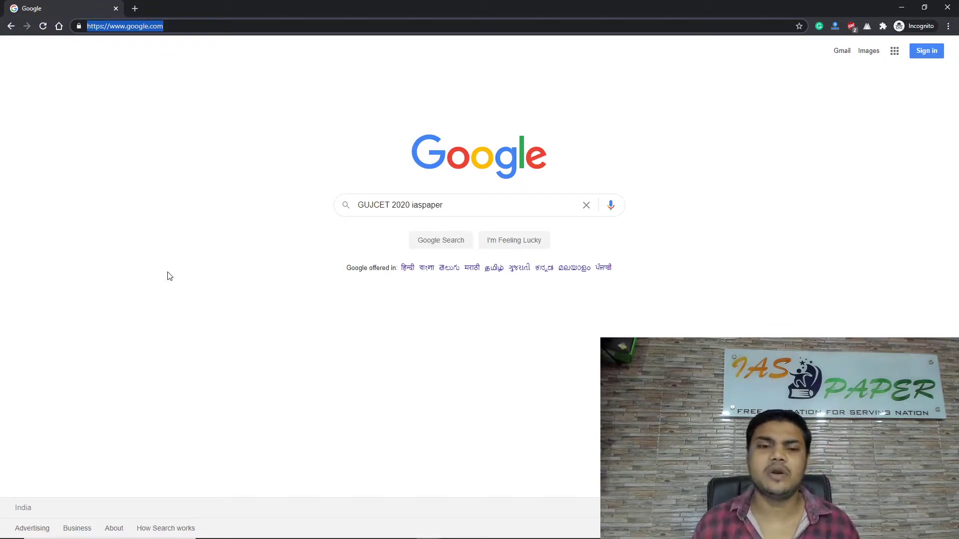
# Search Google for GUJCET 2020 iaspaper and land on the iaspaper.net article heading.
pyautogui.click(442, 242)
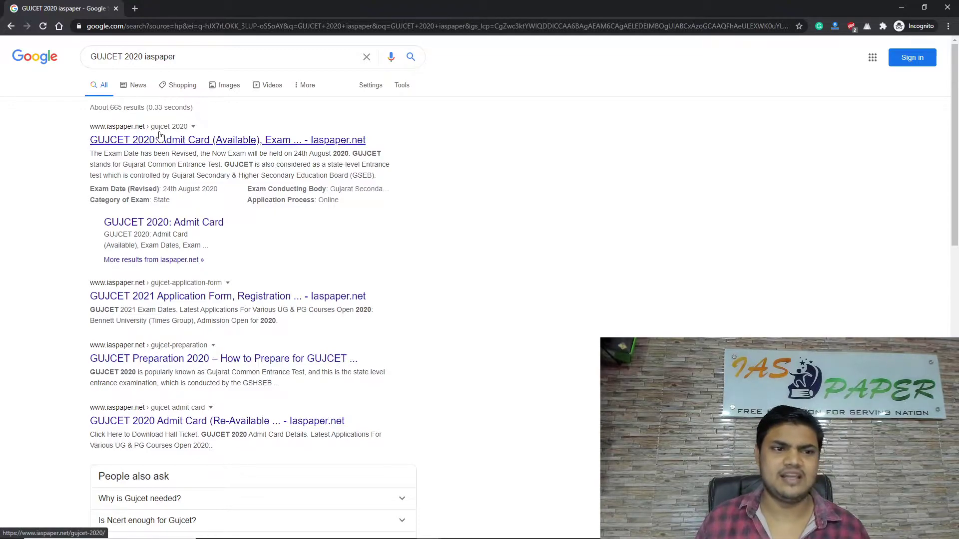
pyautogui.click(117, 142)
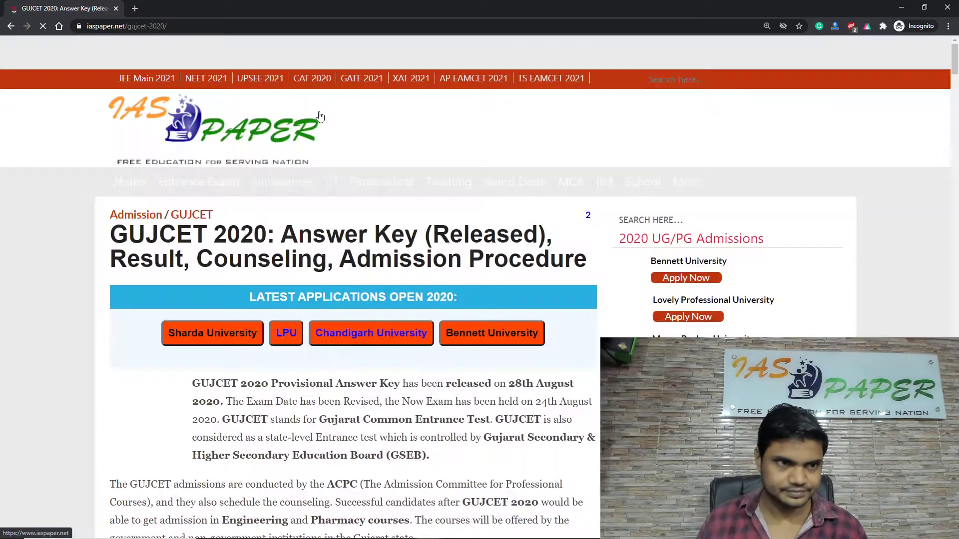
pyautogui.moveTo(168, 283); pyautogui.dragTo(335, 229)
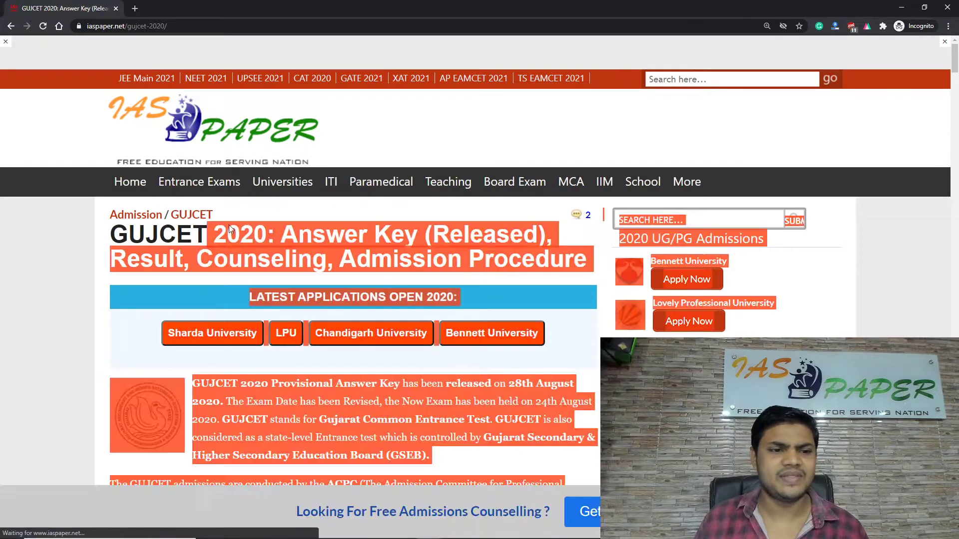
pyautogui.click(335, 225)
pyautogui.scroll(-2, 463, 220)
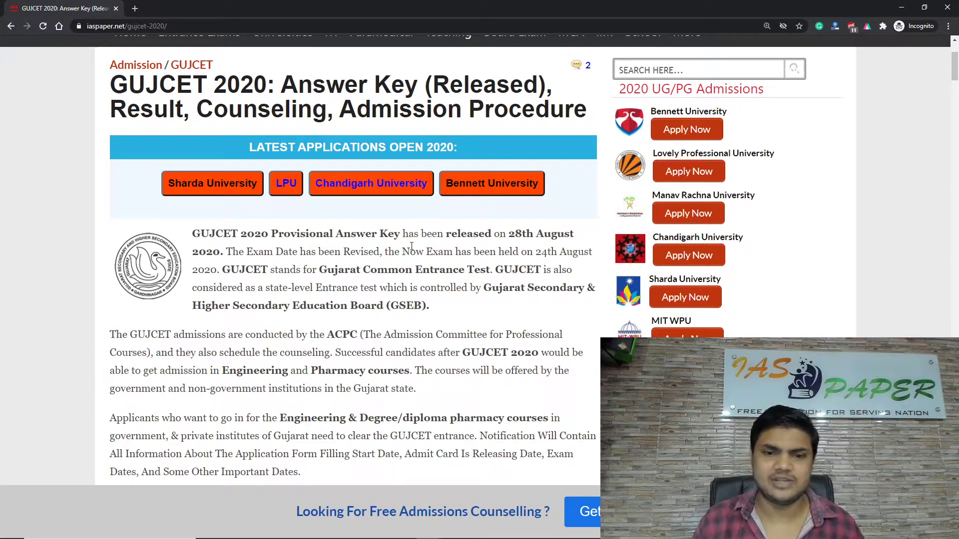
pyautogui.scroll(-1, 476, 175)
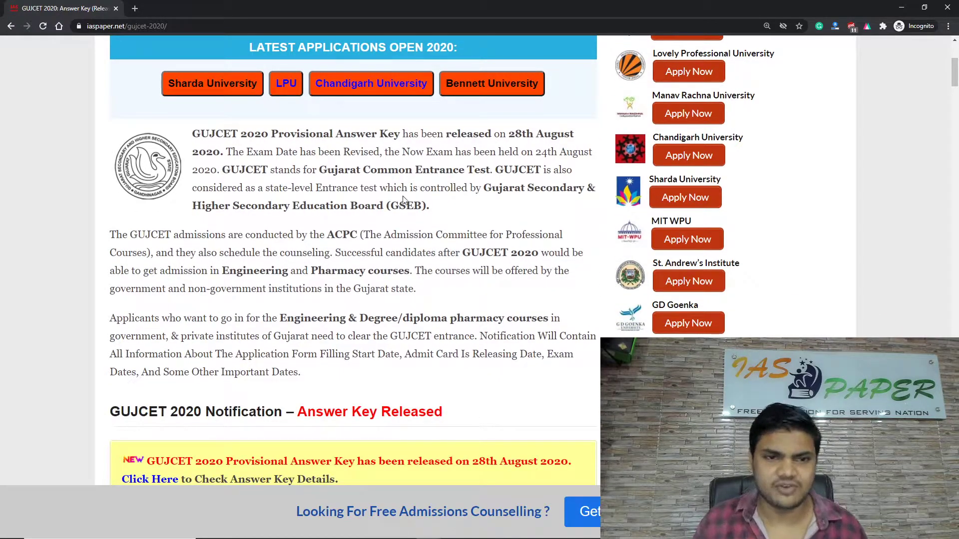
pyautogui.scroll(-2, 360, 200)
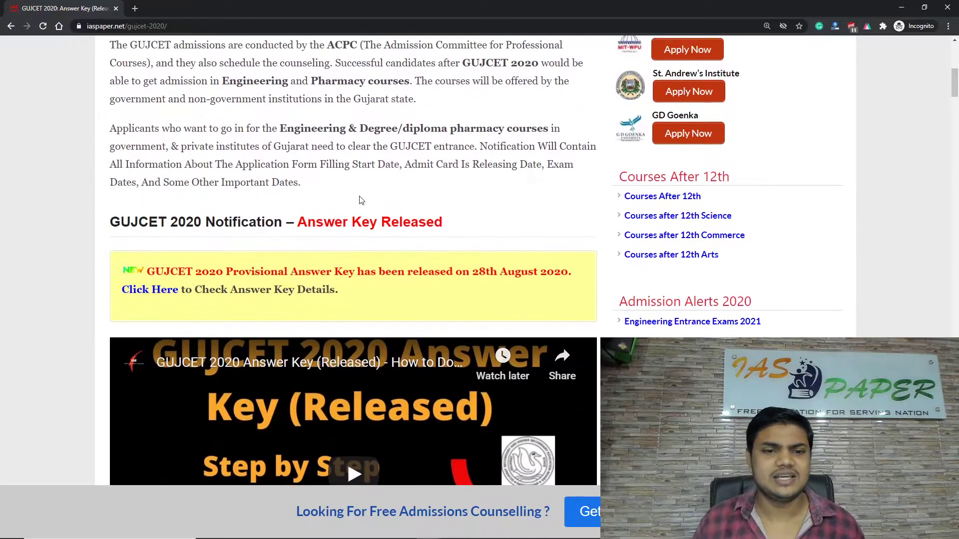
pyautogui.scroll(3, 359, 200)
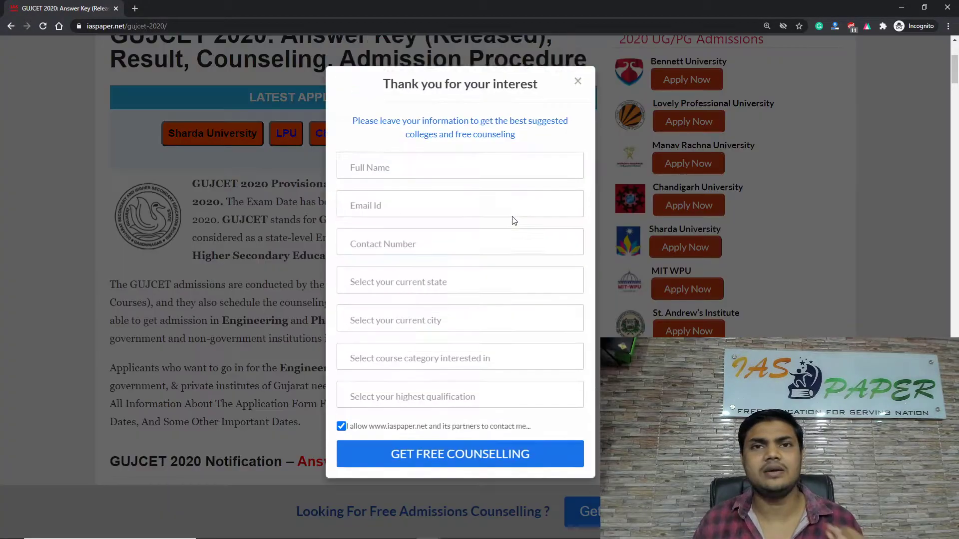
# Move through the name, email and contact number fields without entering anything.
pyautogui.click(509, 215)
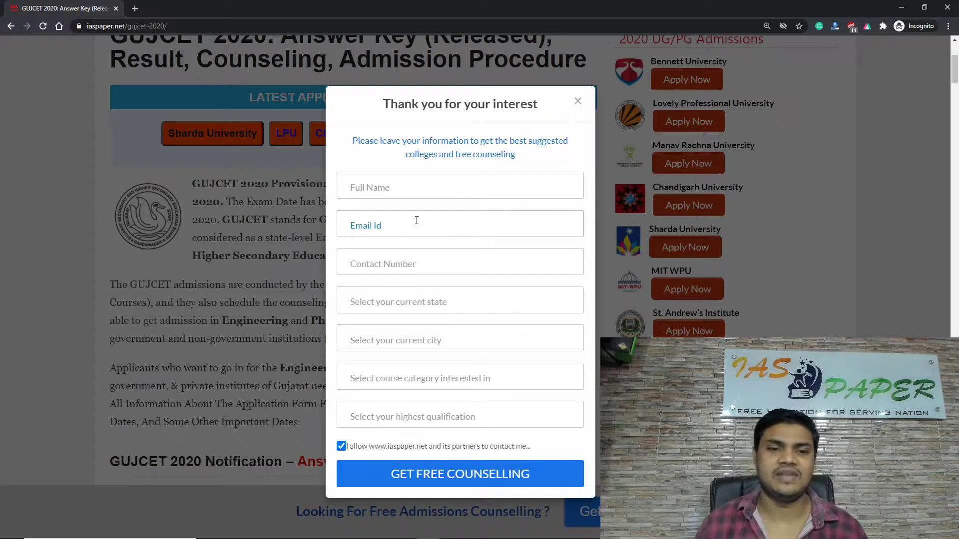
pyautogui.click(399, 178)
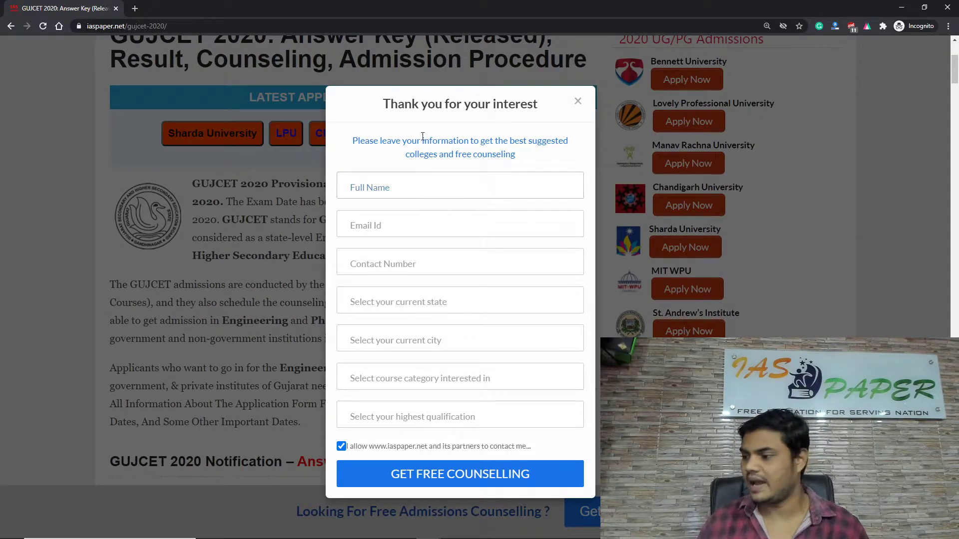
pyautogui.click(401, 189)
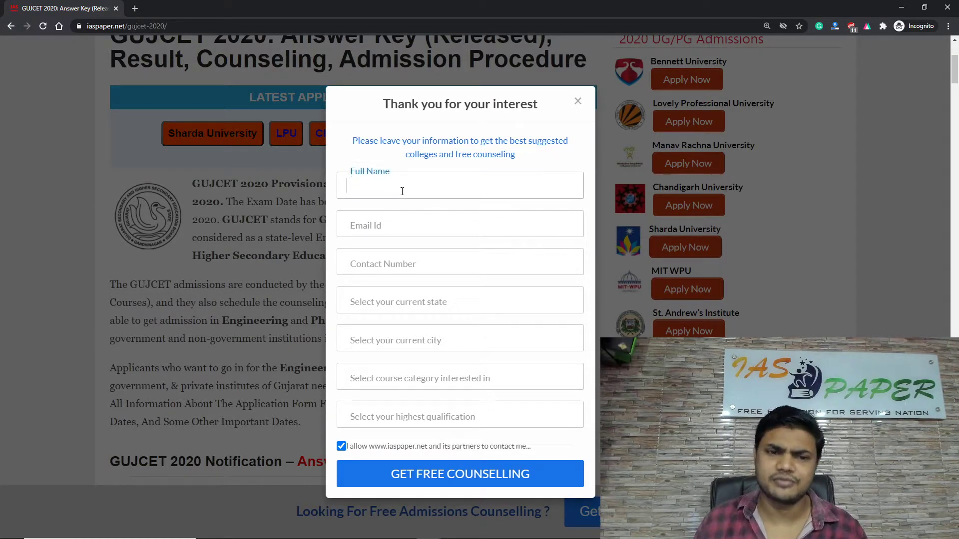
pyautogui.click(406, 221)
pyautogui.click(401, 265)
# Choose Gujarat as the state and Vallabh Vidyanagar as the city.
pyautogui.click(408, 301)
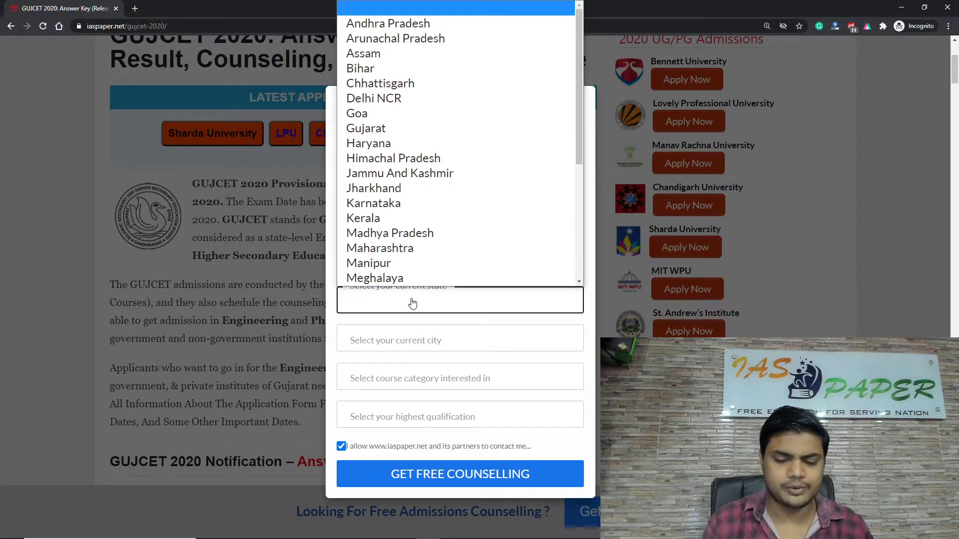
pyautogui.write('gu')
pyautogui.press('Return')
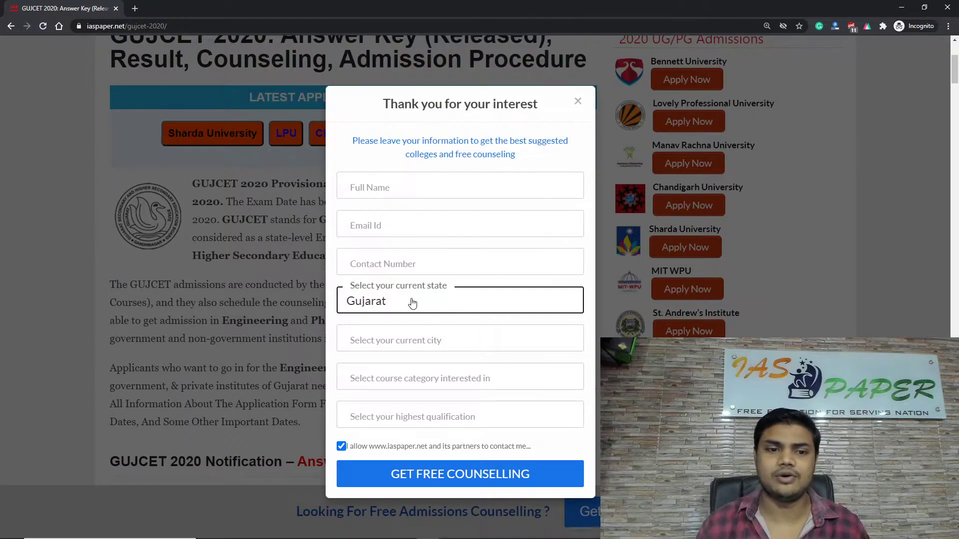
pyautogui.click(416, 342)
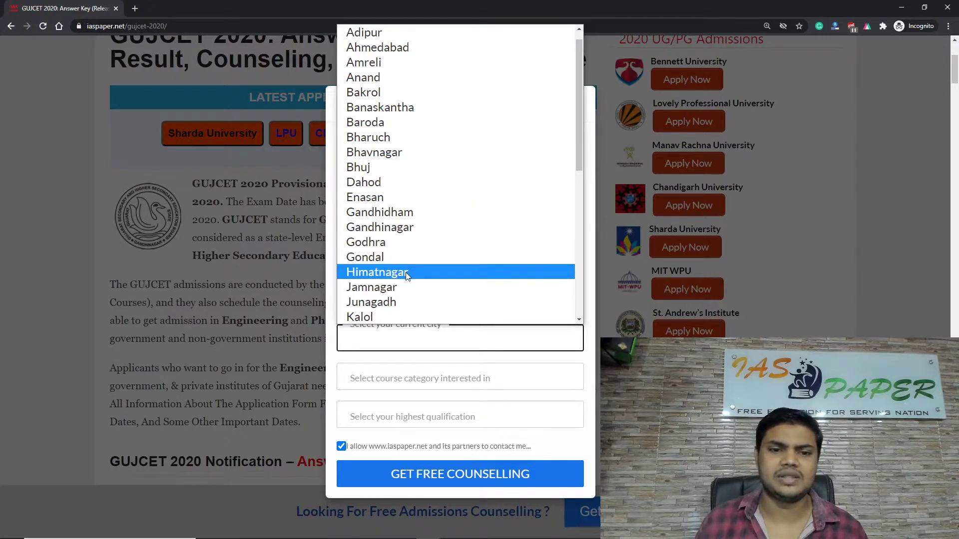
pyautogui.scroll(-5, 407, 276)
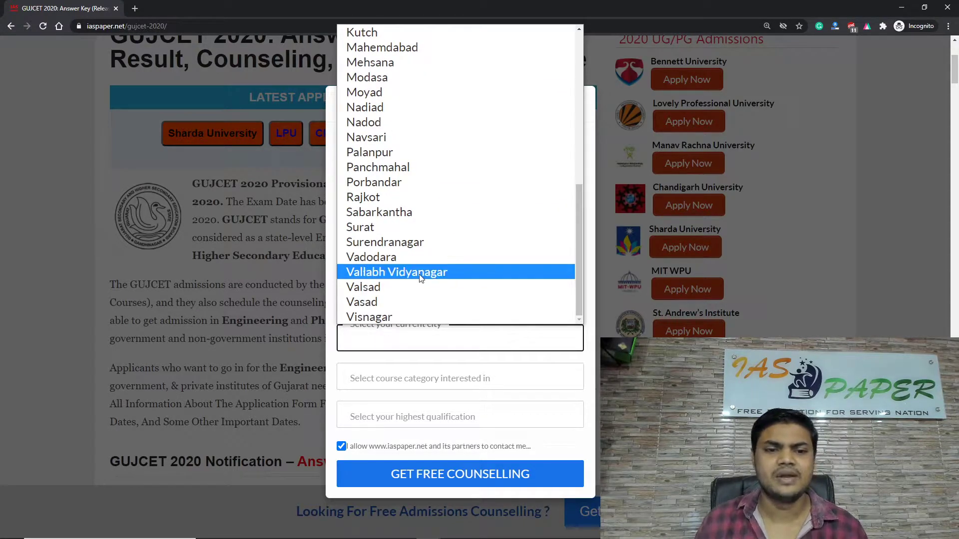
pyautogui.click(421, 279)
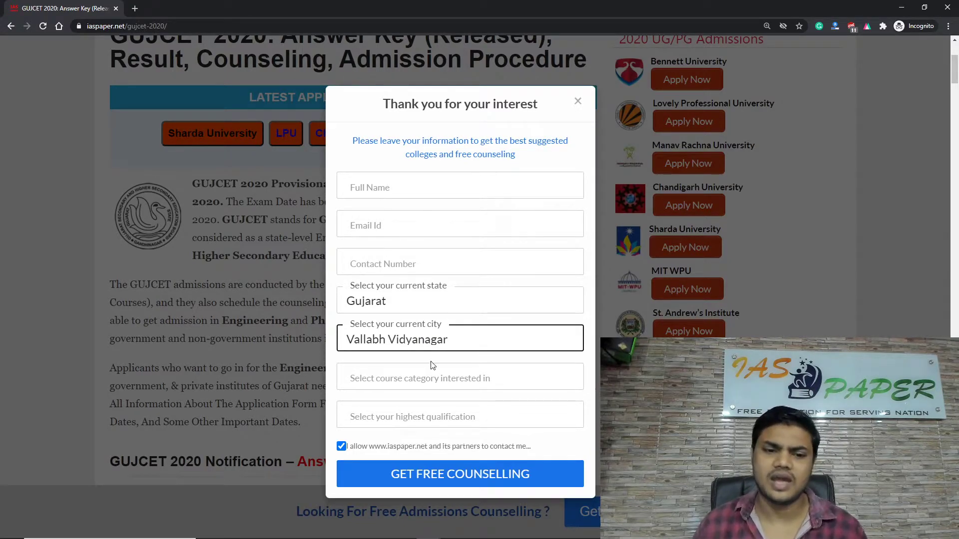
# Choose Engineering [BTech / MTech] as course category and Studying/Completed 12th as qualification.
pyautogui.click(421, 377)
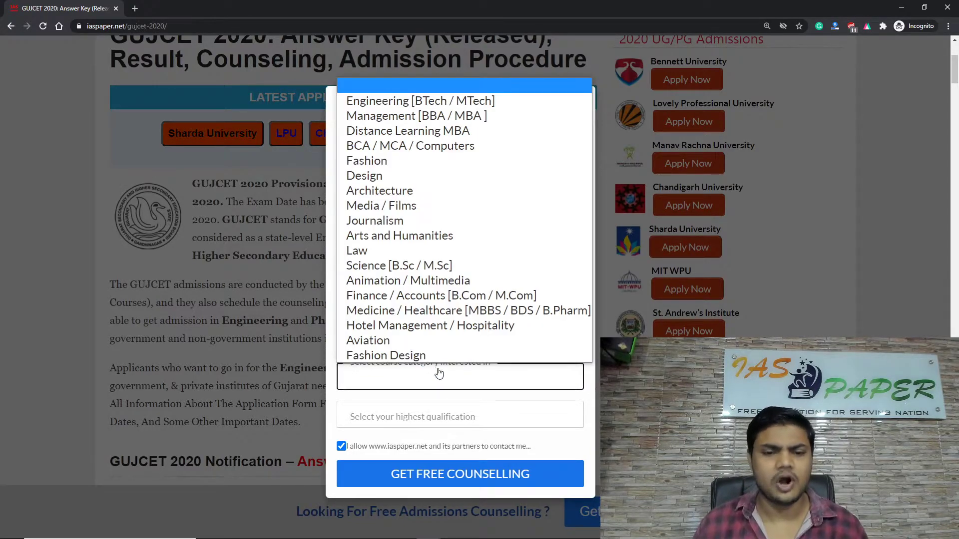
pyautogui.click(428, 104)
pyautogui.click(479, 414)
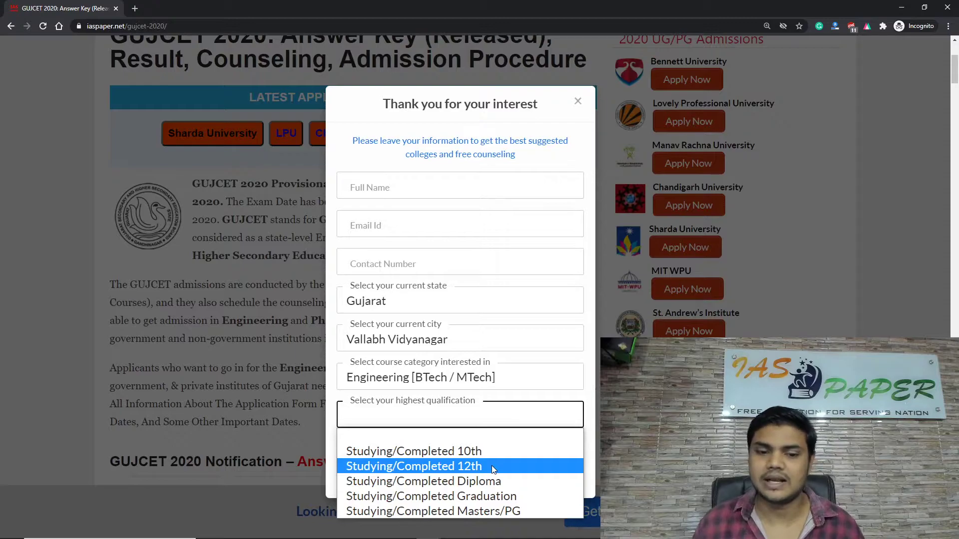
pyautogui.click(491, 466)
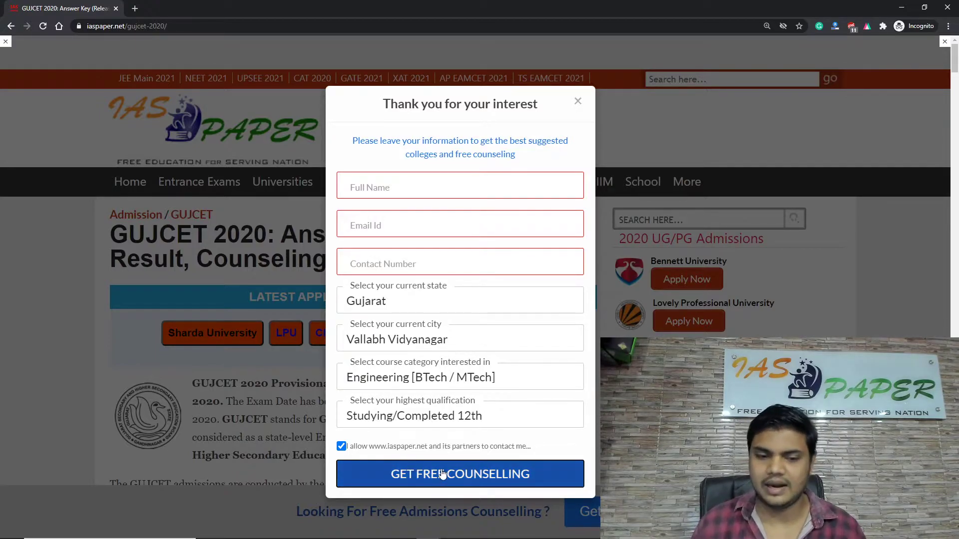
# Close the counselling popup to reveal the GUJCET article.
pyautogui.click(588, 108)
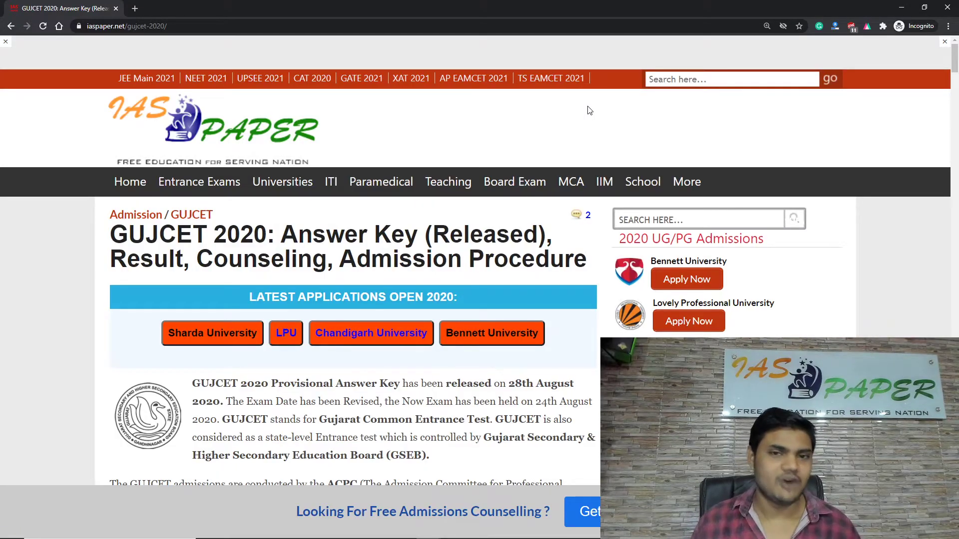
pyautogui.scroll(-5, 588, 110)
pyautogui.scroll(-6, 524, 188)
pyautogui.scroll(-3, 487, 239)
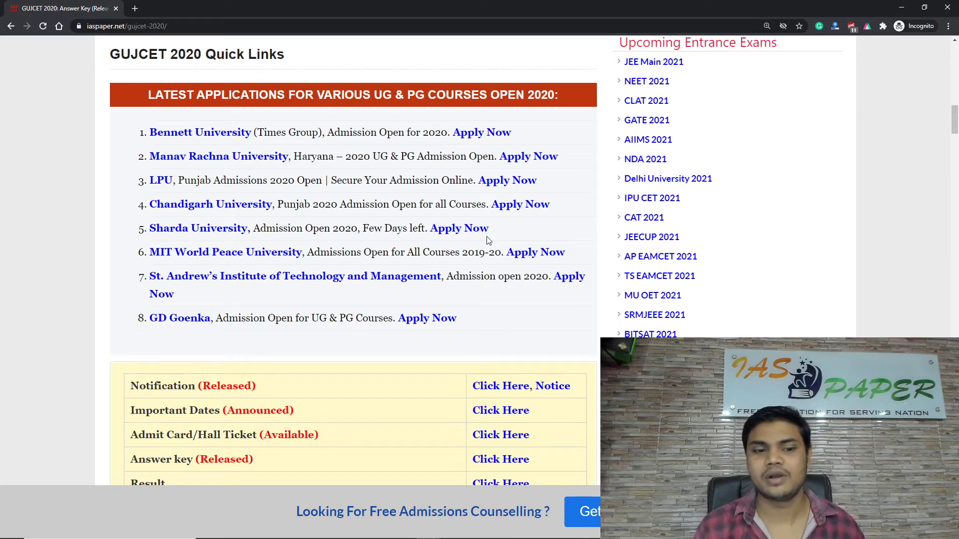
pyautogui.scroll(4, 488, 239)
pyautogui.scroll(3, 487, 248)
pyautogui.scroll(2, 322, 242)
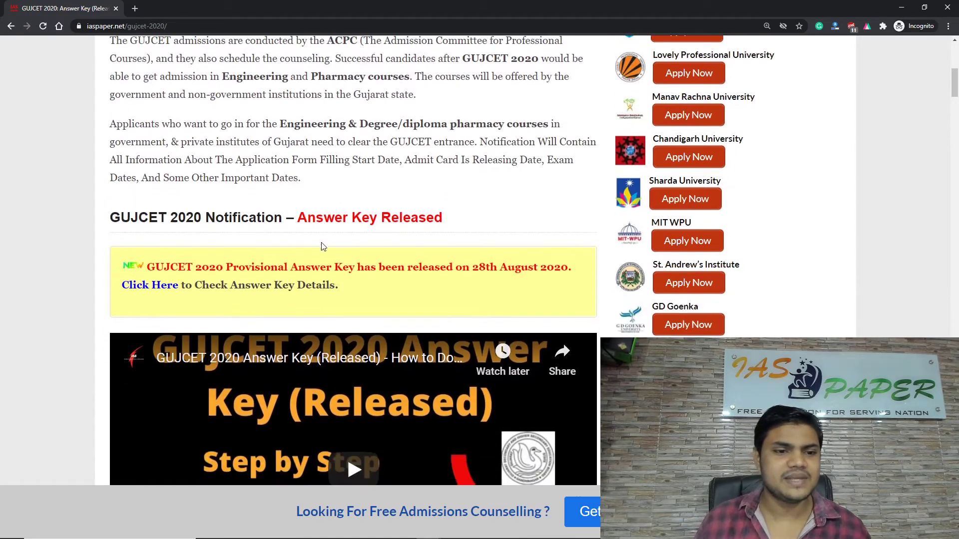
pyautogui.scroll(-1, 138, 176)
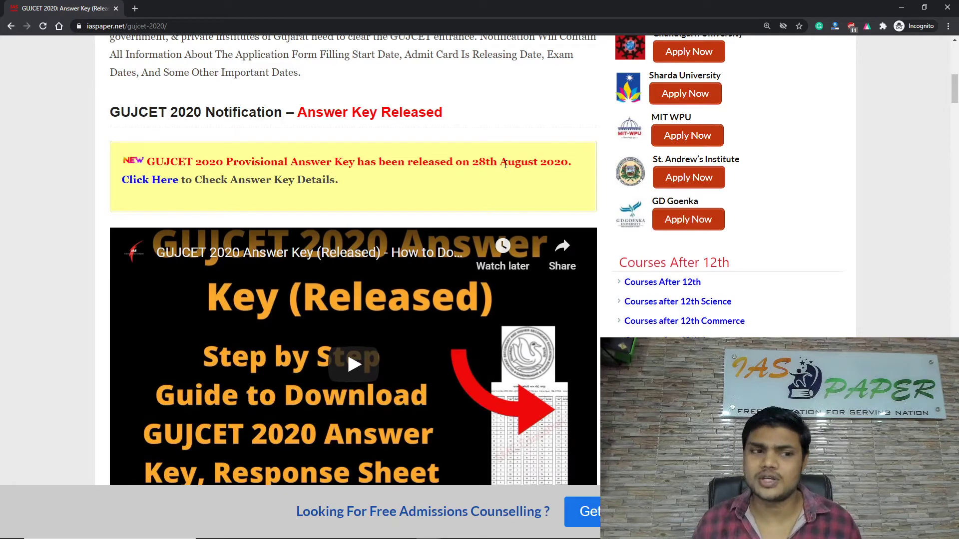
# Follow the article's answer key link to its details page and highlight its heading.
pyautogui.click(129, 181)
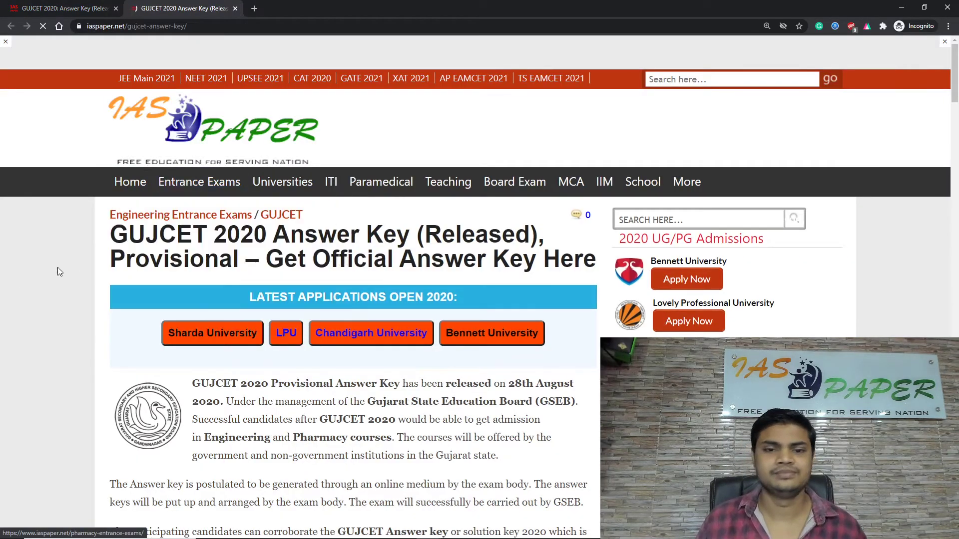
pyautogui.moveTo(108, 229); pyautogui.dragTo(534, 234)
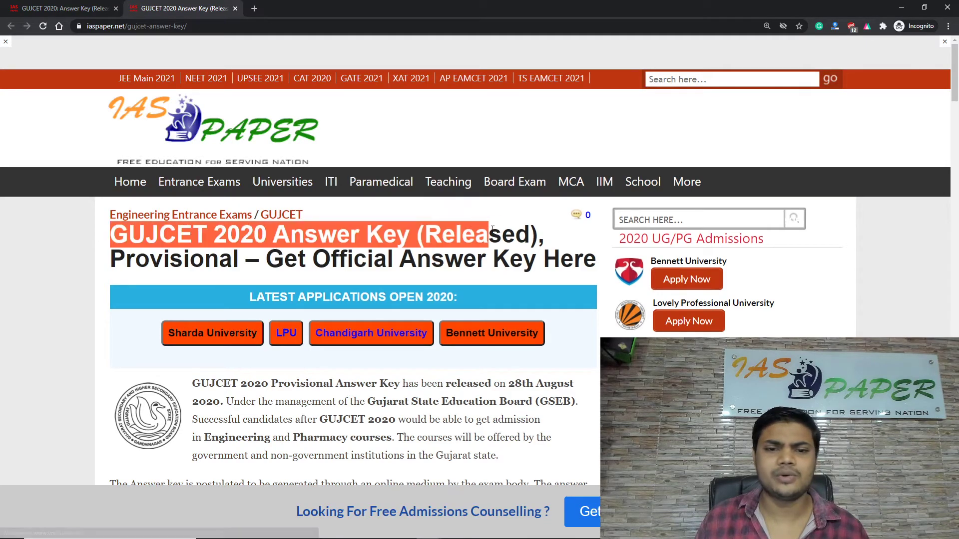
pyautogui.scroll(-3, 435, 226)
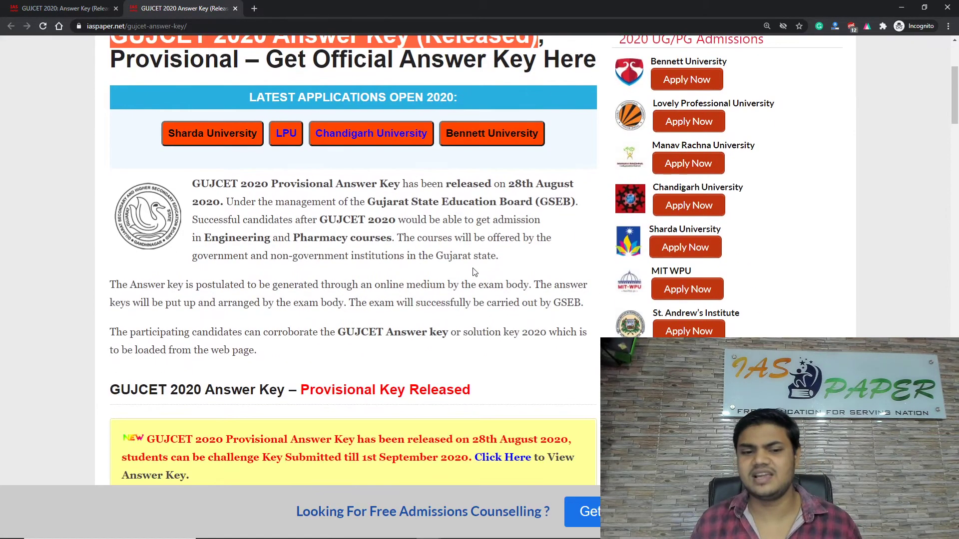
pyautogui.scroll(-2, 434, 226)
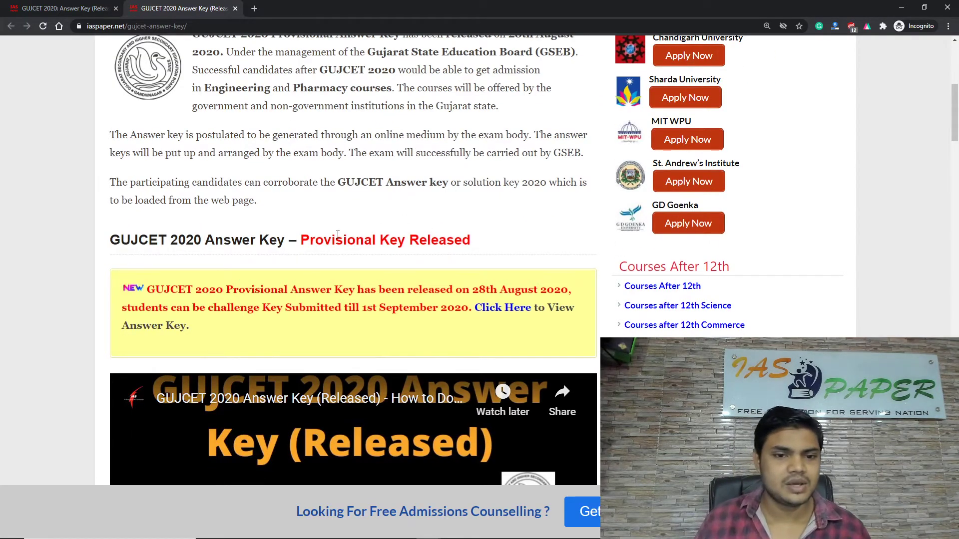
pyautogui.scroll(-1, 297, 245)
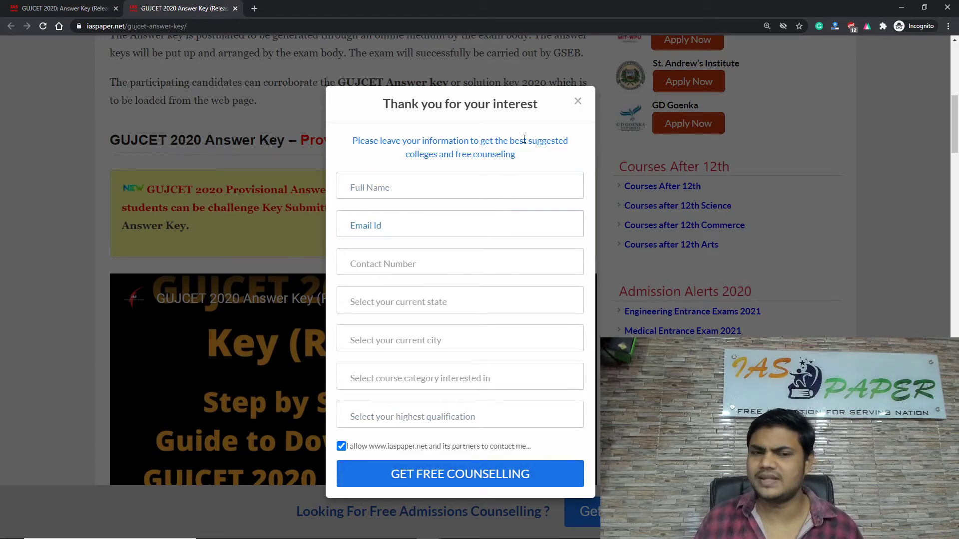
# Dismiss the popup, highlight the release notice and launch the provisional answer key PDF via 'Click Here'.
pyautogui.click(581, 102)
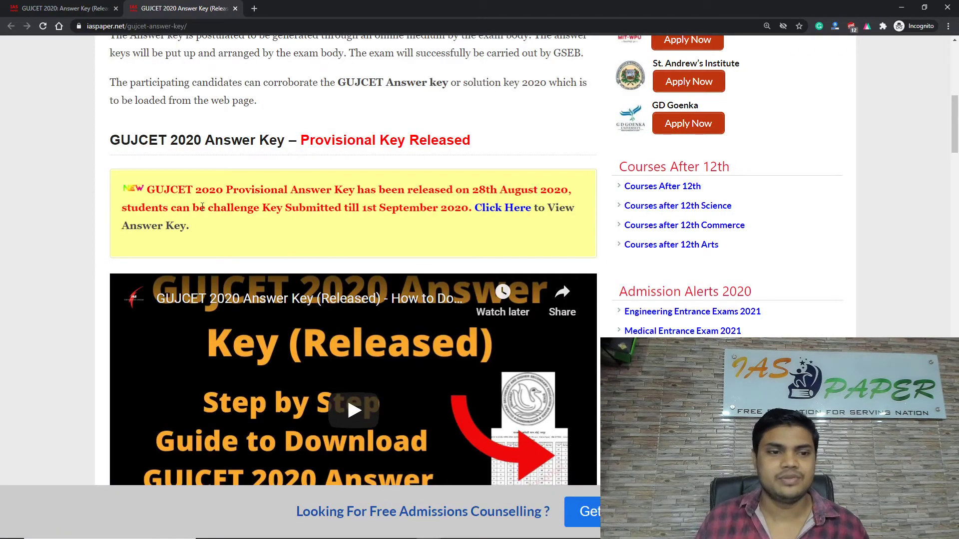
pyautogui.moveTo(148, 190); pyautogui.dragTo(571, 182)
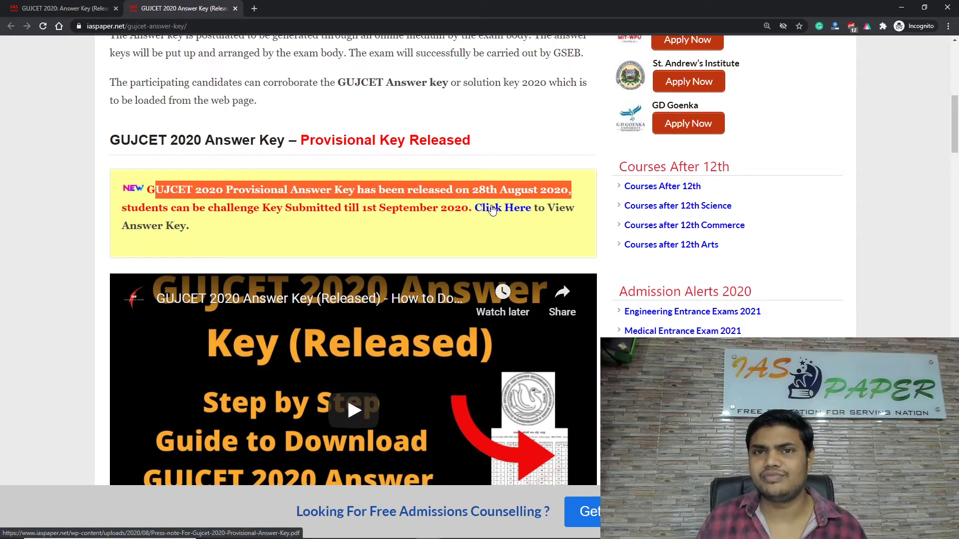
pyautogui.click(493, 211)
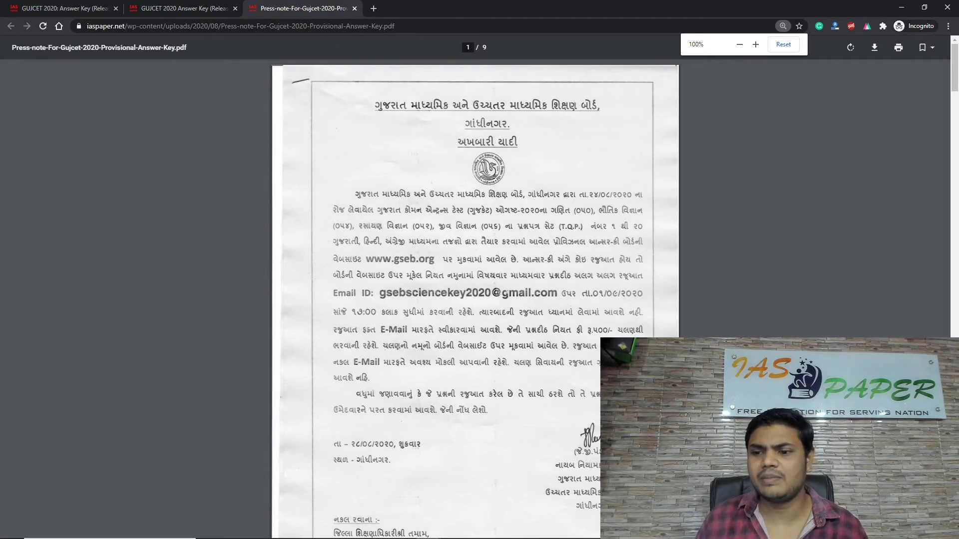
# Zoom the answer key PDF to 125% for easier reading.
pyautogui.hotkey('ctrl', '+')
pyautogui.hotkey('ctrl', '+')
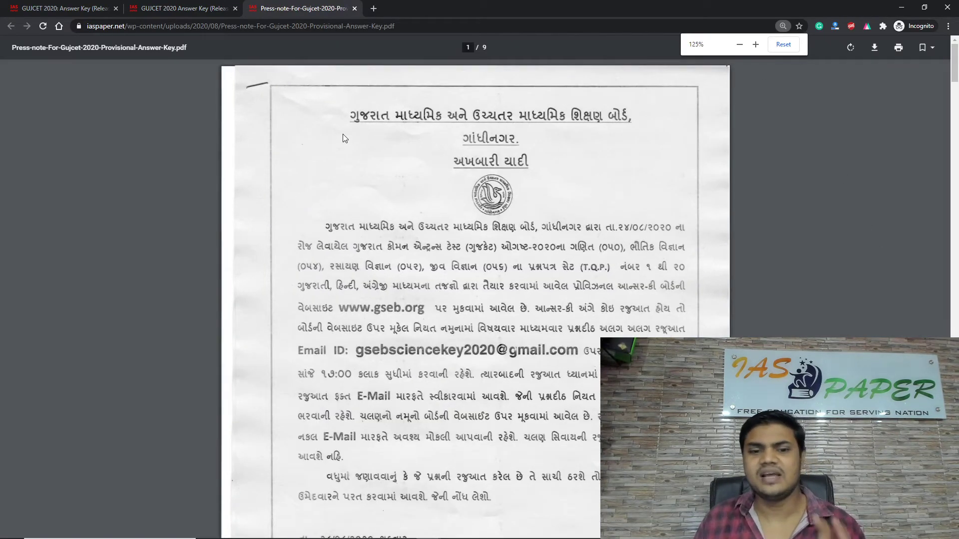
pyautogui.scroll(-3, 359, 150)
pyautogui.scroll(1, 442, 180)
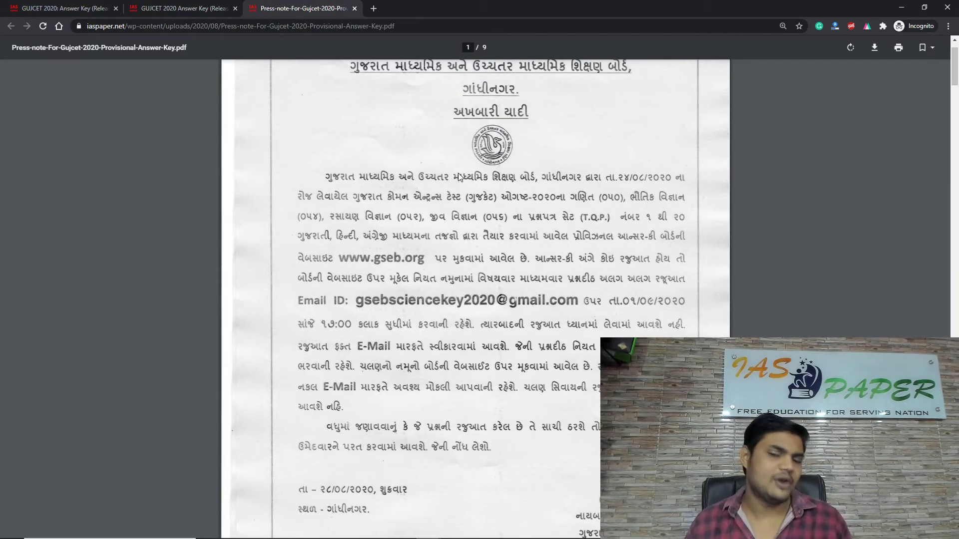
pyautogui.scroll(-4, 458, 177)
pyautogui.scroll(-4, 491, 189)
pyautogui.scroll(-3, 470, 181)
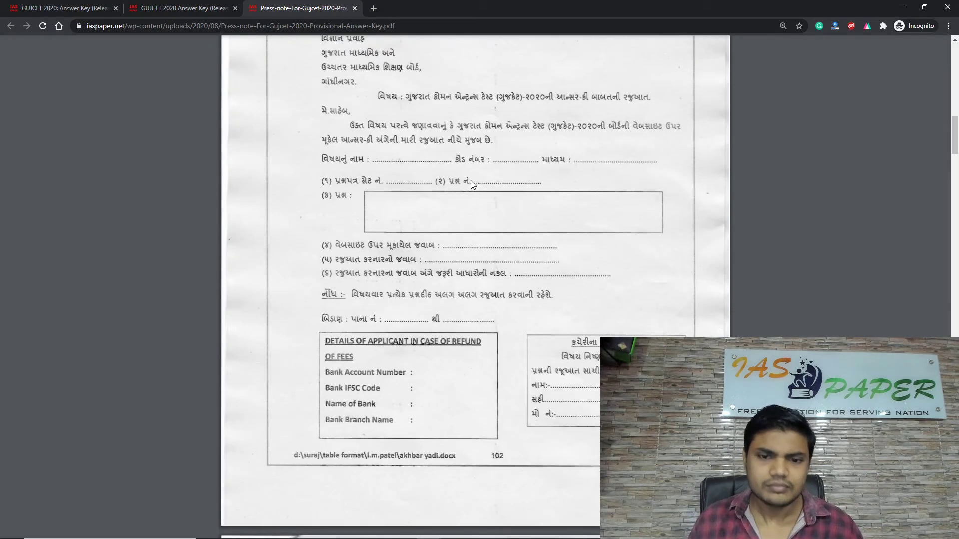
pyautogui.scroll(-3, 470, 181)
pyautogui.scroll(-3, 476, 185)
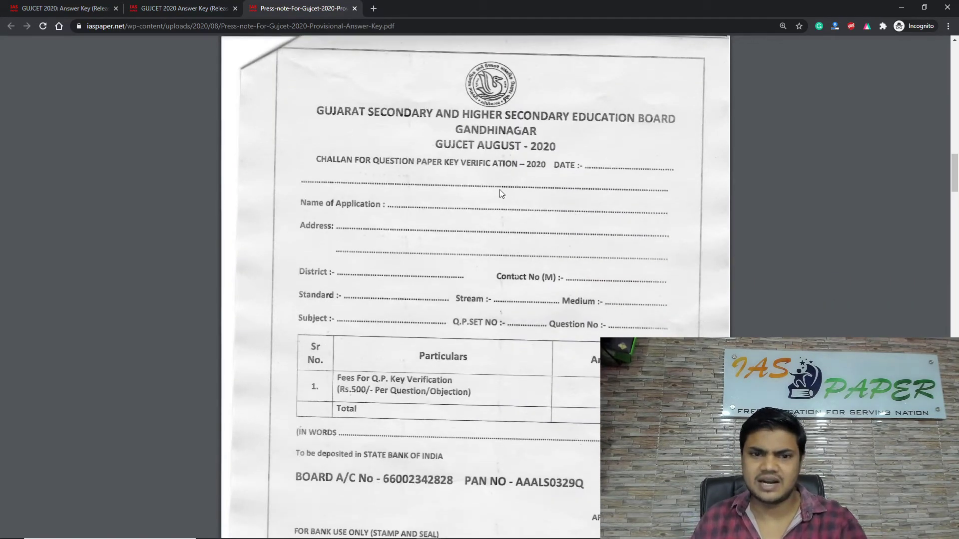
pyautogui.scroll(-3, 504, 186)
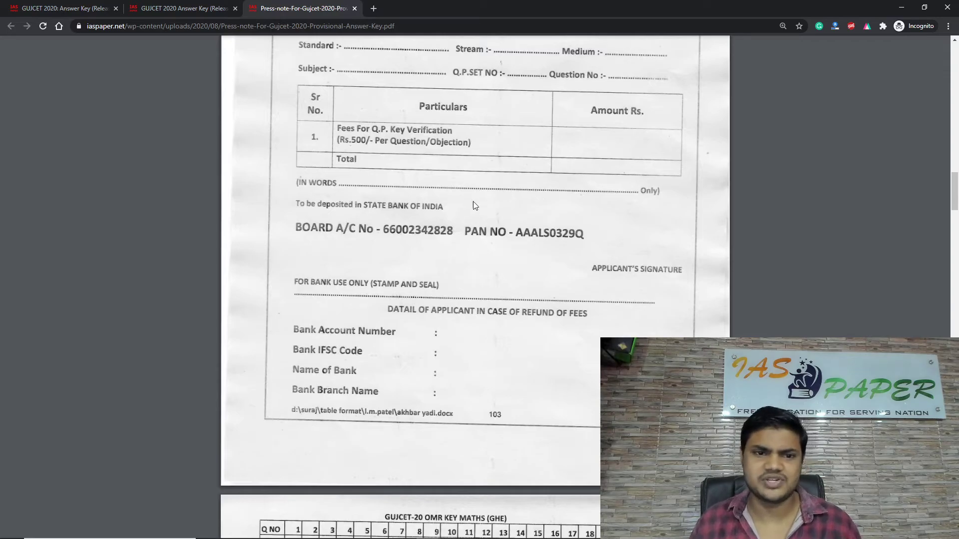
pyautogui.scroll(-3, 531, 222)
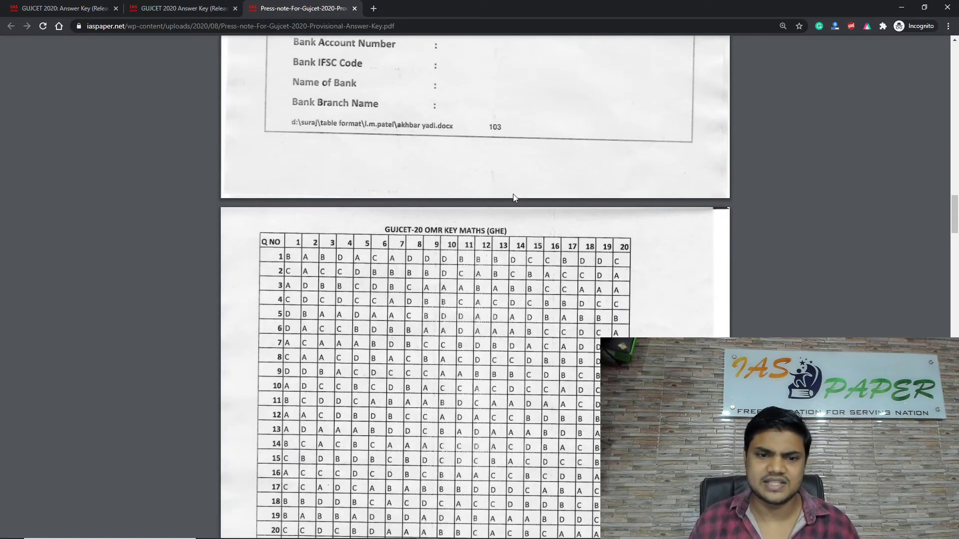
pyautogui.scroll(-2, 480, 212)
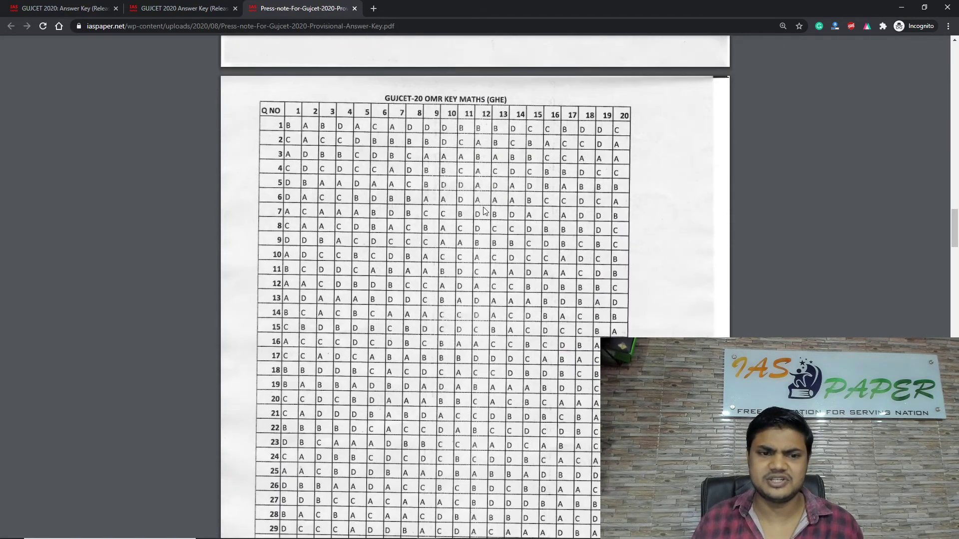
pyautogui.scroll(-2, 483, 210)
pyautogui.scroll(-2, 480, 195)
pyautogui.scroll(-3, 447, 223)
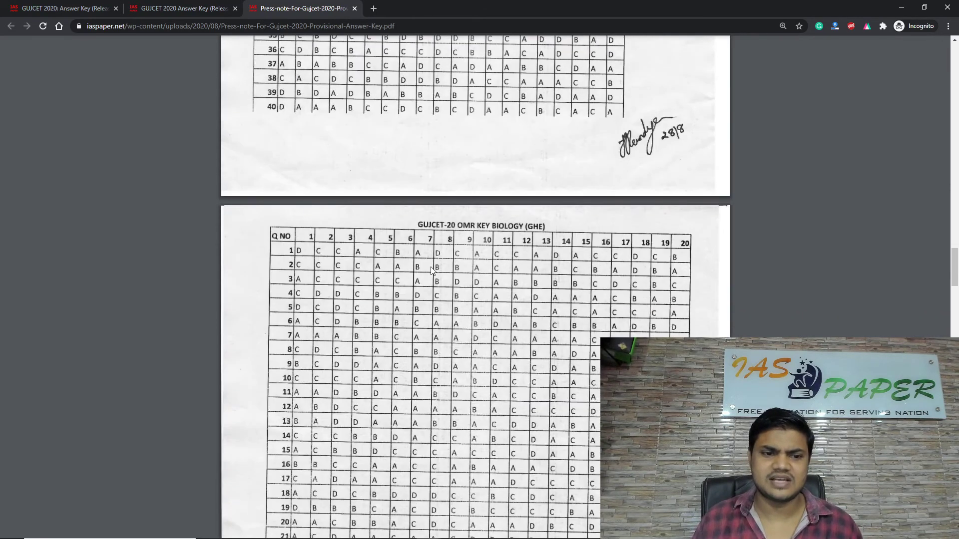
pyautogui.scroll(-2, 464, 165)
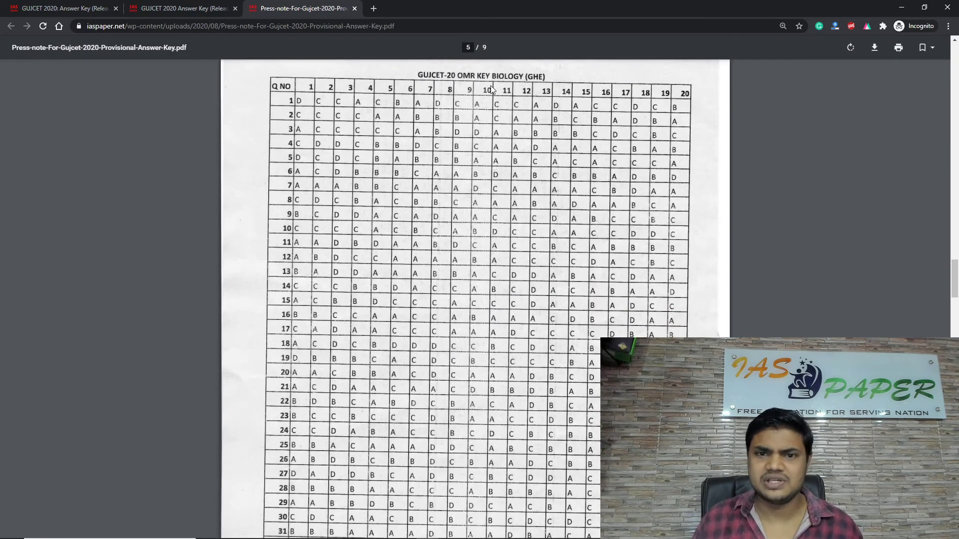
pyautogui.scroll(-3, 491, 89)
pyautogui.scroll(-5, 486, 105)
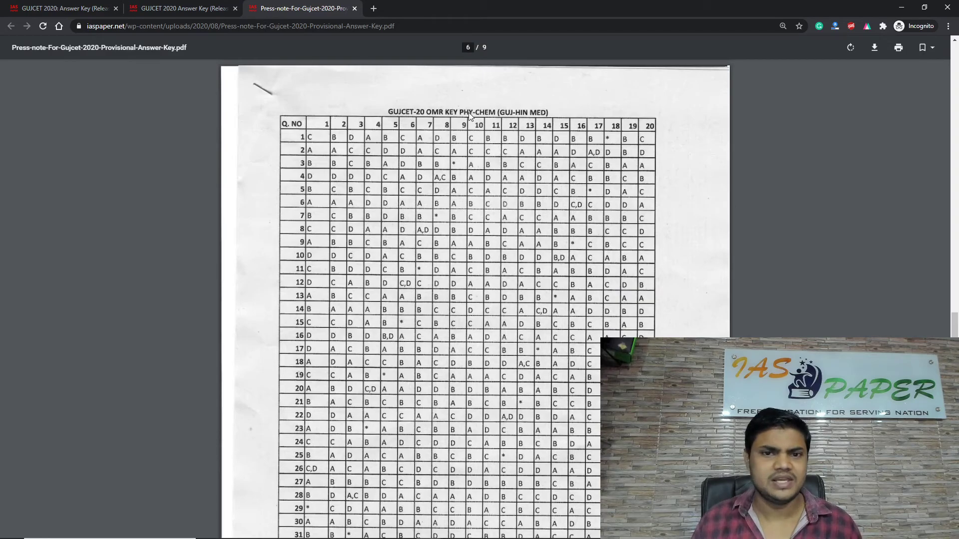
pyautogui.scroll(-2, 502, 127)
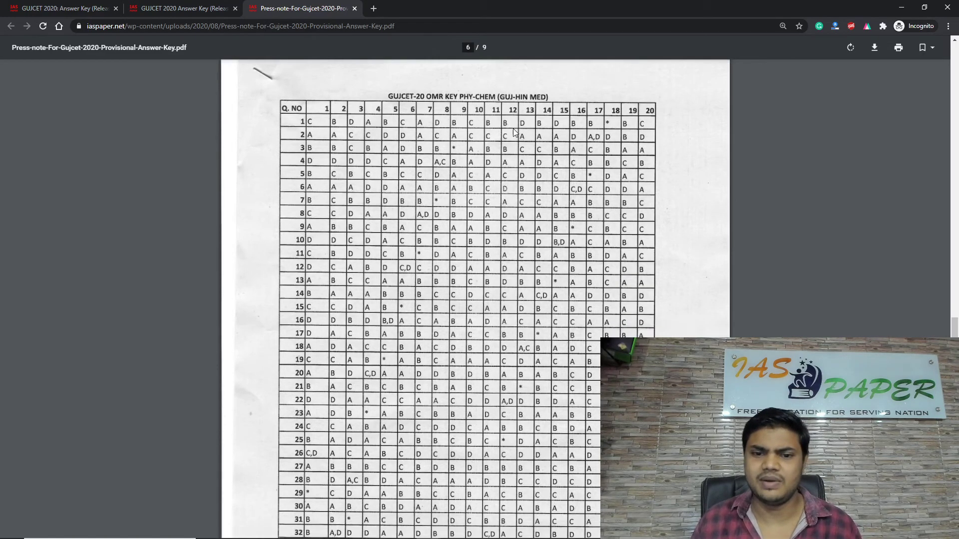
pyautogui.scroll(-5, 495, 139)
pyautogui.scroll(-3, 487, 153)
pyautogui.scroll(-3, 457, 179)
pyautogui.scroll(-4, 438, 195)
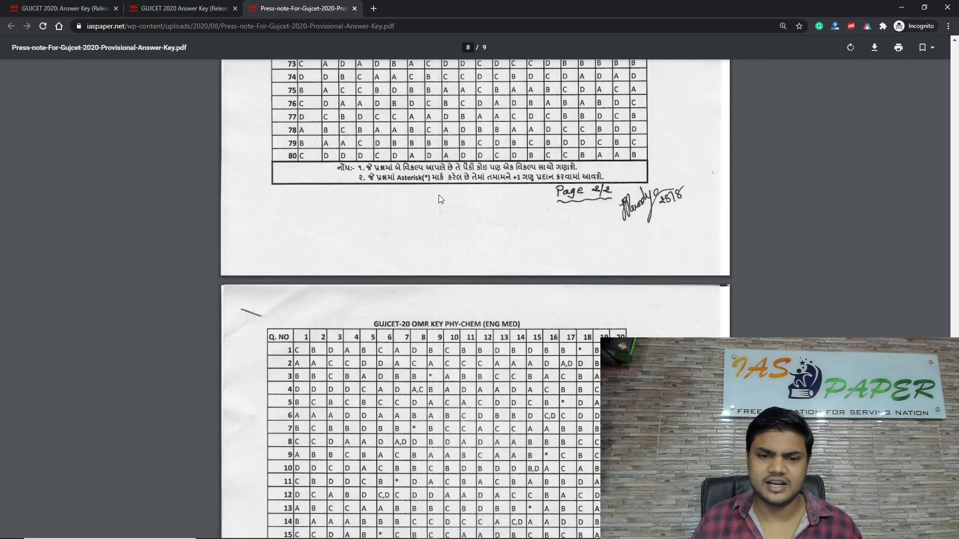
pyautogui.scroll(-3, 435, 165)
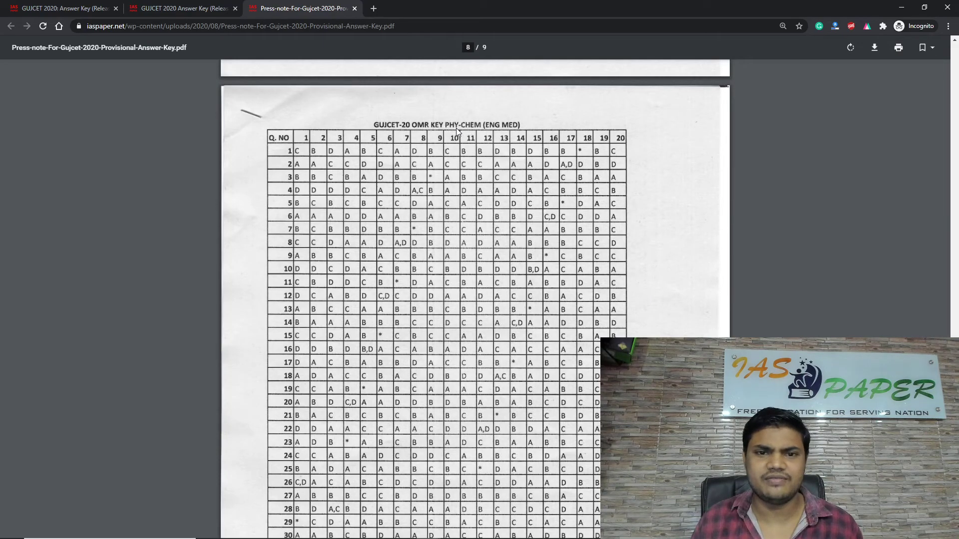
pyautogui.scroll(-4, 465, 139)
pyautogui.scroll(-3, 483, 160)
pyautogui.scroll(-4, 465, 181)
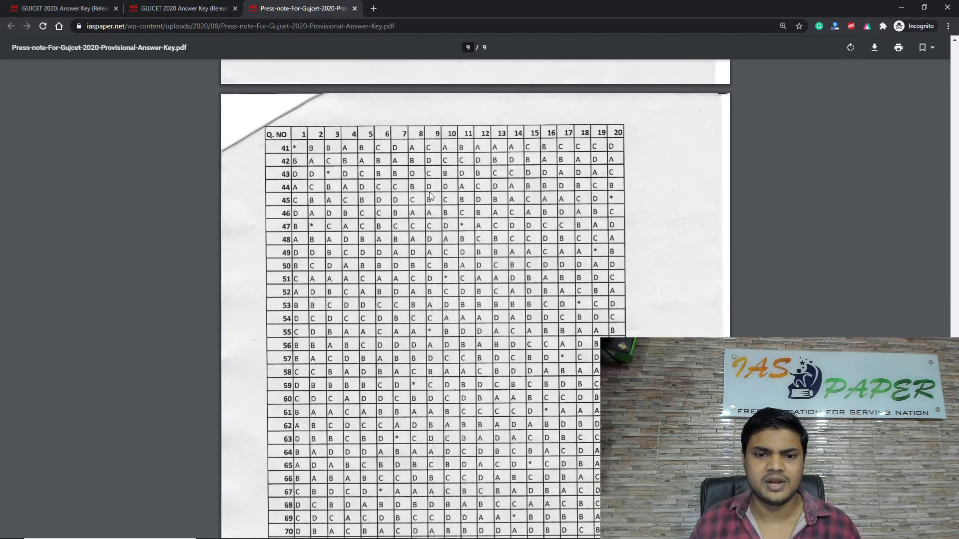
pyautogui.scroll(-4, 438, 191)
pyautogui.scroll(5, 489, 311)
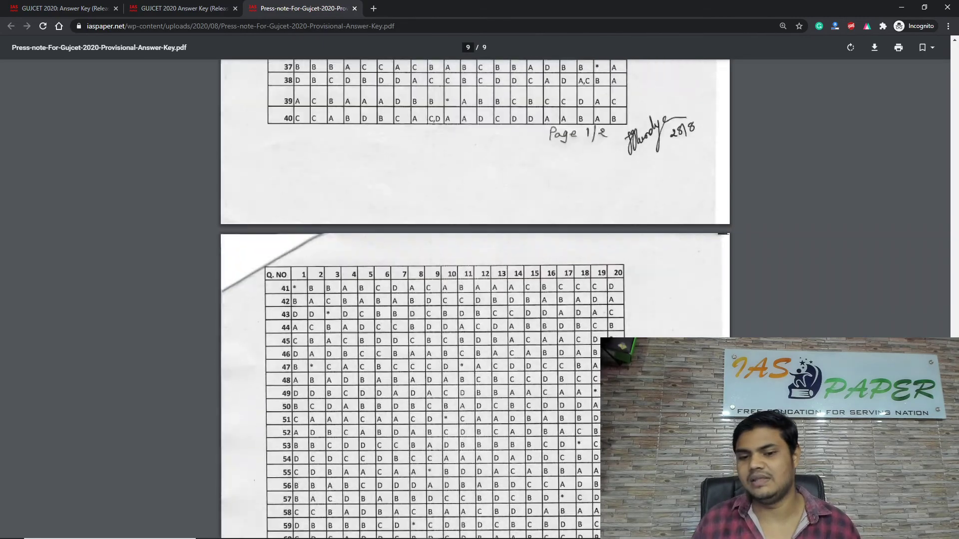
pyautogui.scroll(4, 489, 312)
pyautogui.scroll(-8, 489, 312)
pyautogui.scroll(-1, 447, 281)
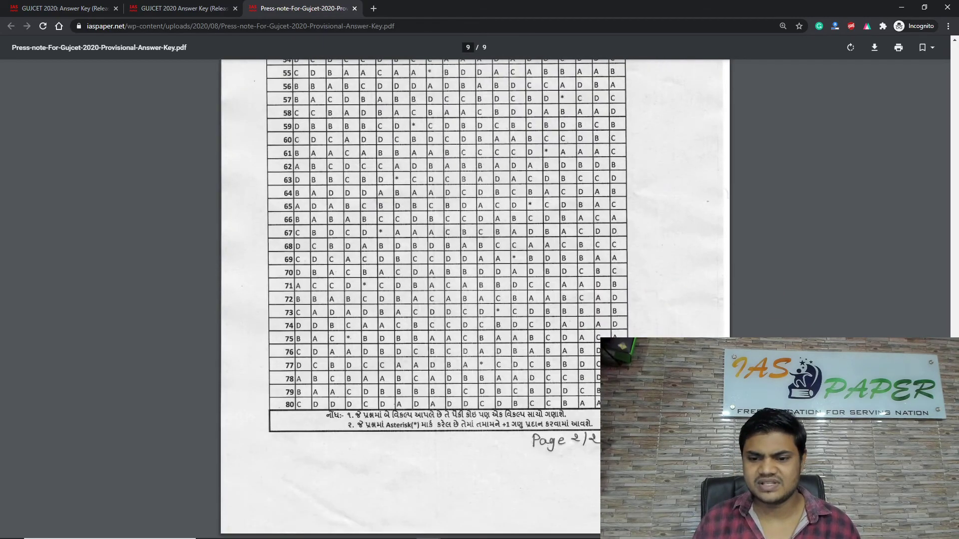
# Drag the scrollbar from page 9 back up to the first-page press note.
pyautogui.moveTo(954, 509)
pyautogui.mouseDown()
pyautogui.moveTo(929, 96)
pyautogui.moveTo(882, 76)
pyautogui.mouseUp()
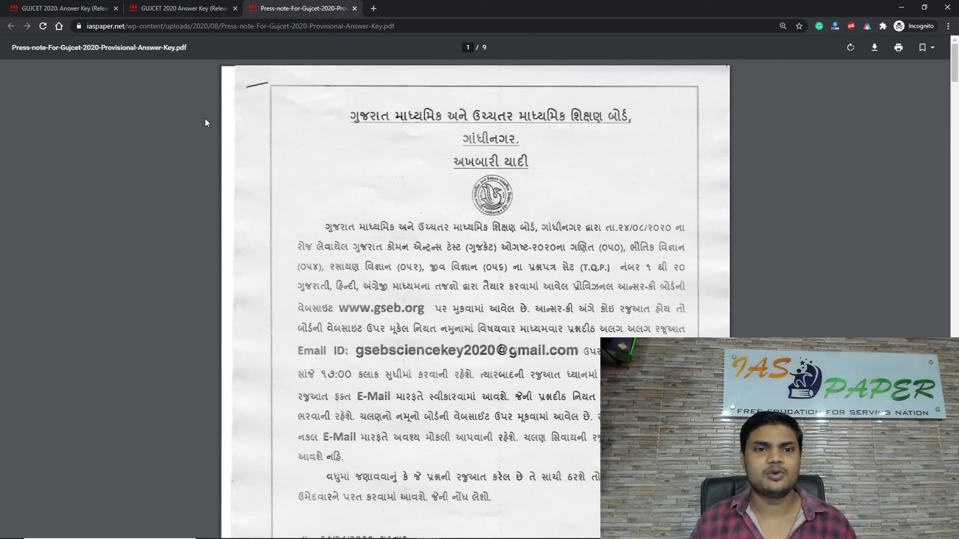
# Switch back to the first GUJCET 2020: Answer Key article tab.
pyautogui.click(75, 8)
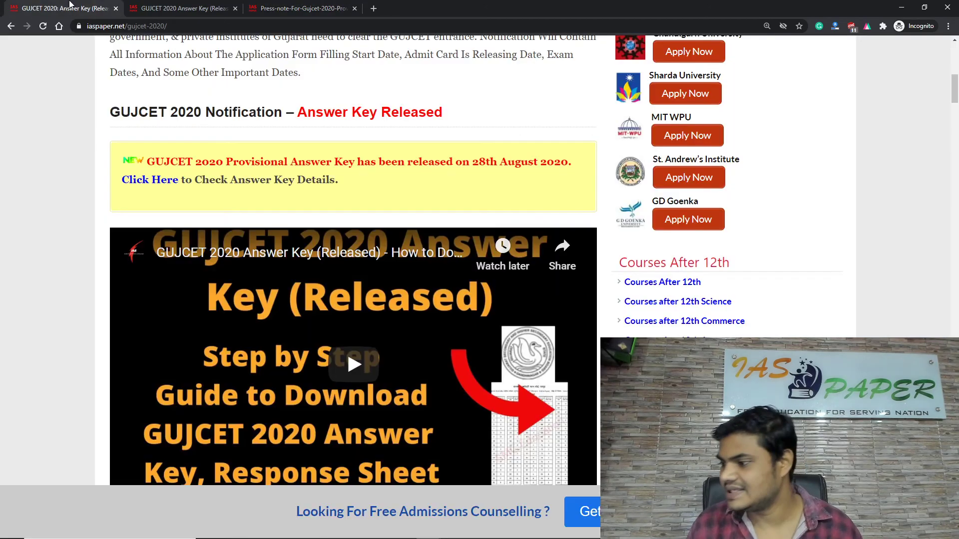
pyautogui.scroll(4, 288, 244)
pyautogui.scroll(3, 302, 328)
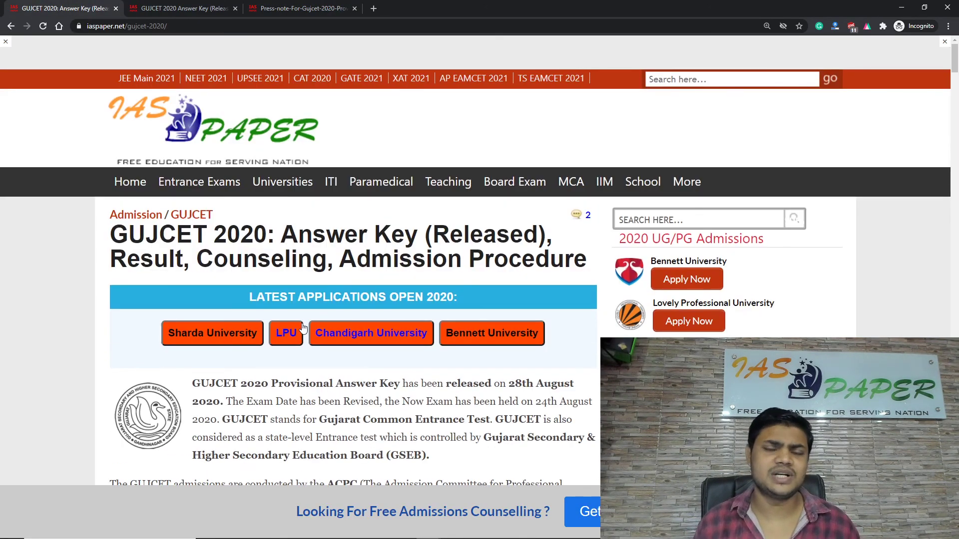